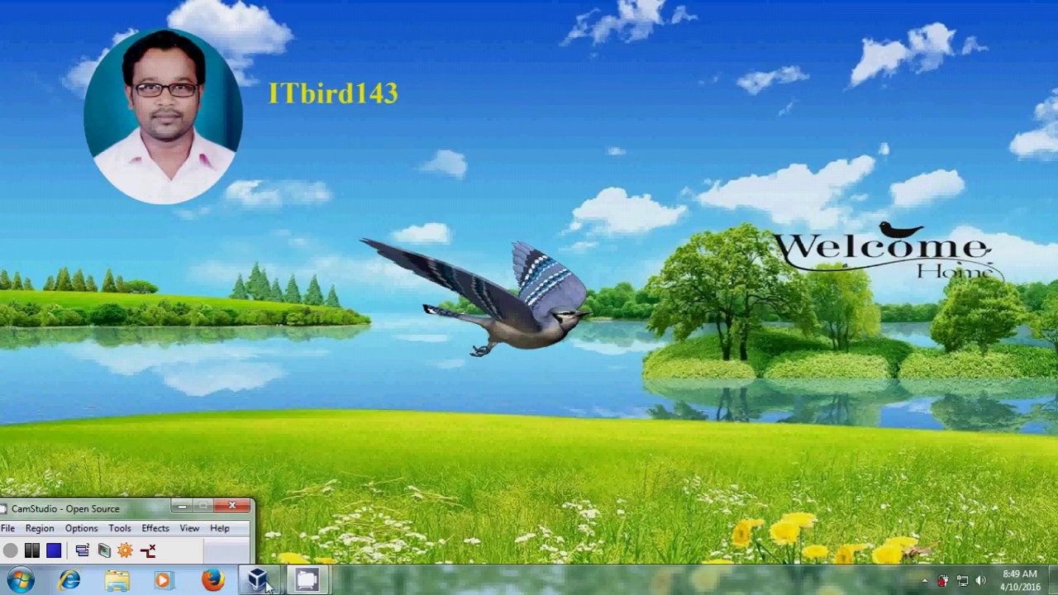
- Switch to the server 2003 virtual machine and open Active Directory Users and Computers
mouse_move(258, 578)
click(329, 510)
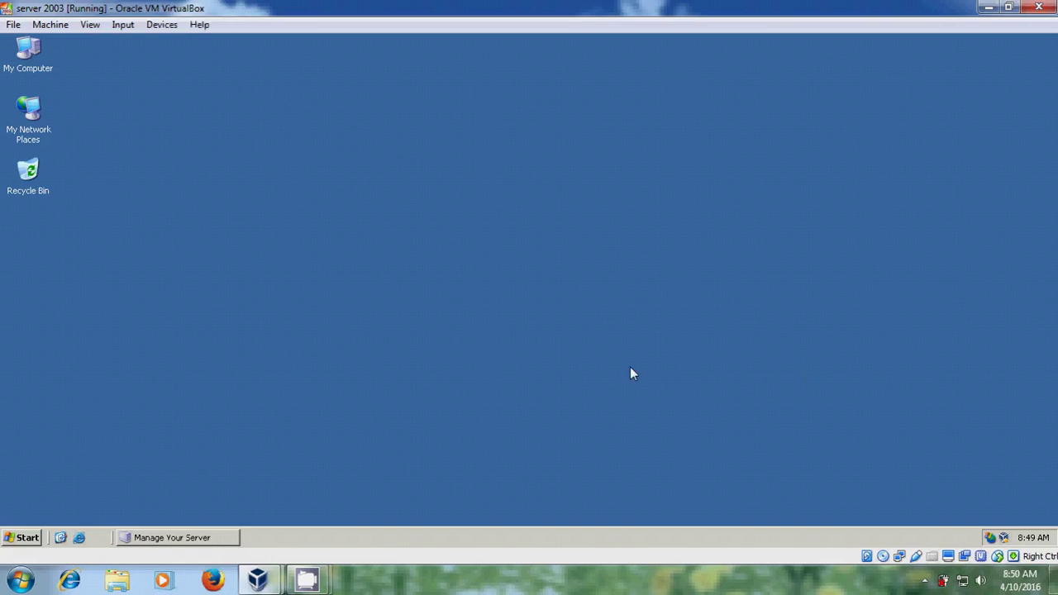
click(24, 538)
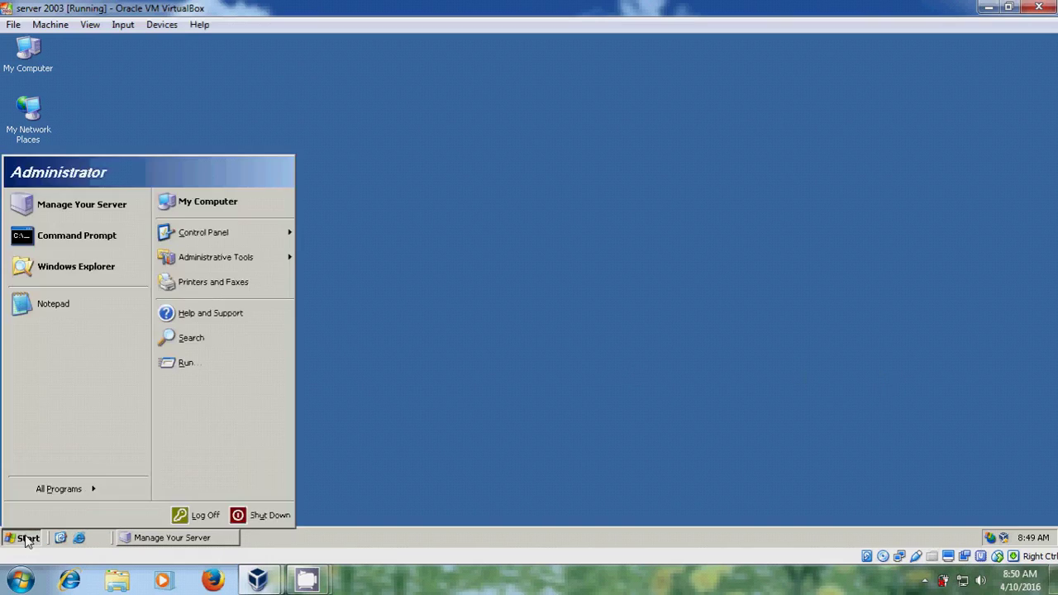
mouse_move(280, 261)
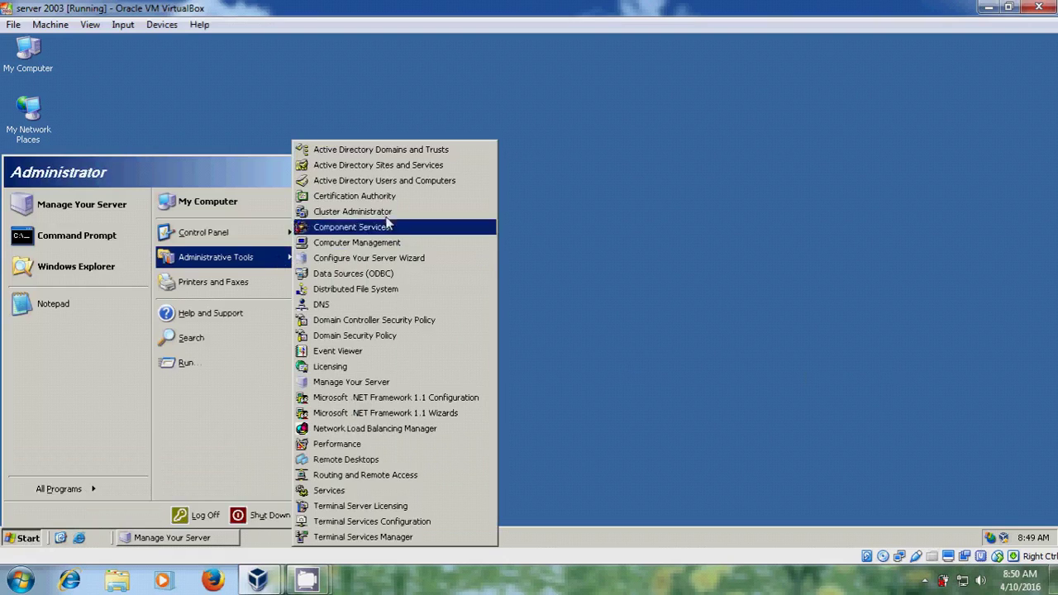
click(439, 182)
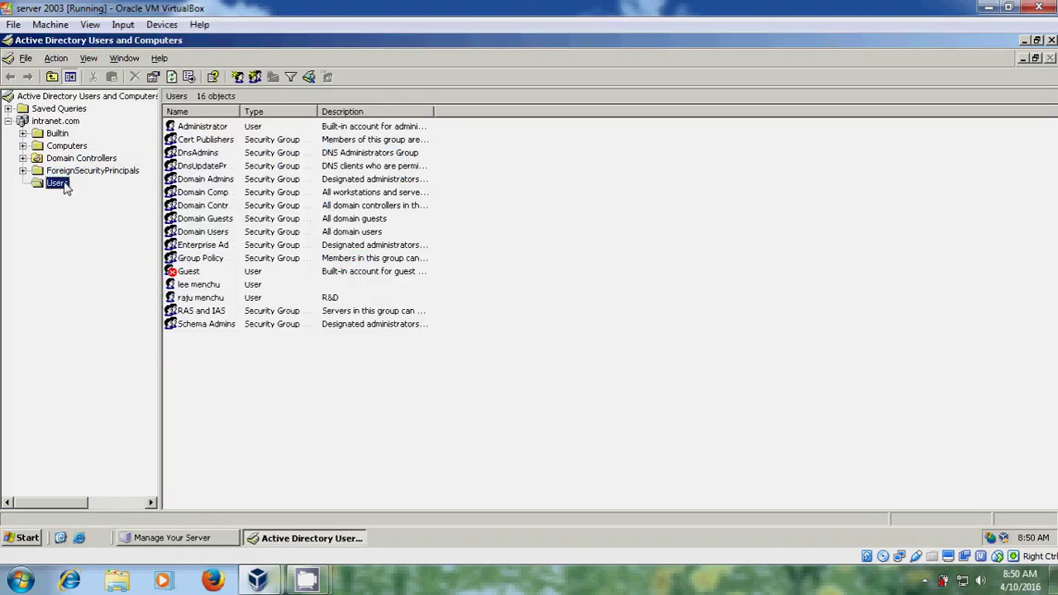
- Create a global security group named research in the Users container of intranet.com
right_click(67, 187)
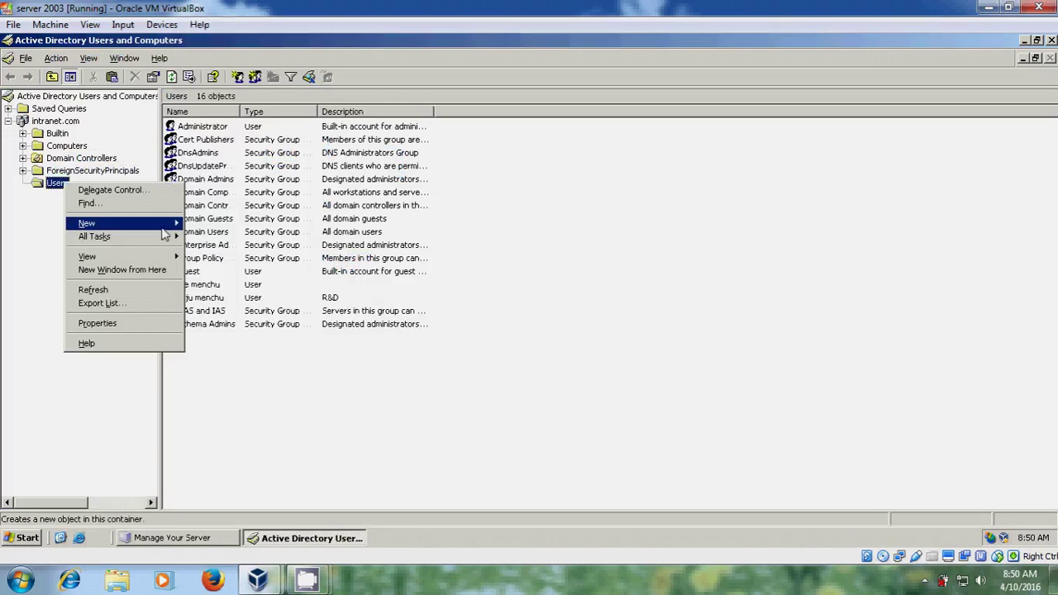
mouse_move(145, 225)
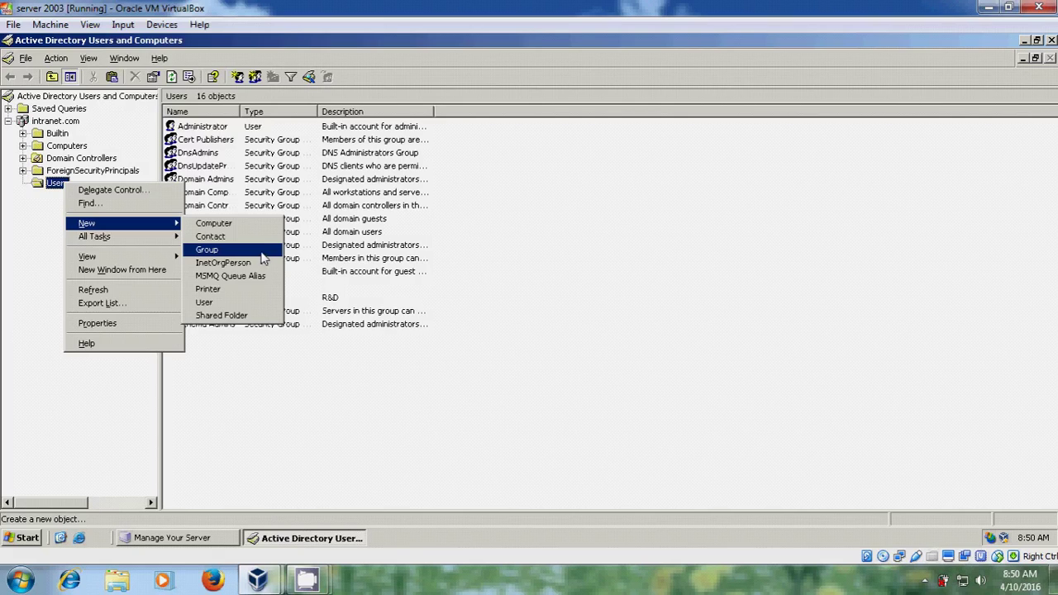
click(206, 250)
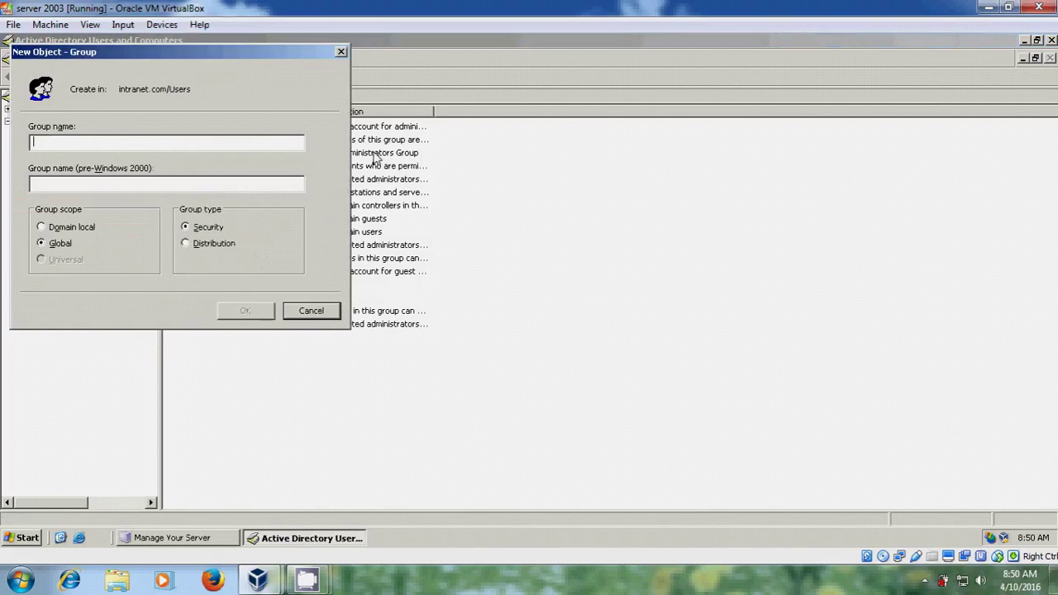
drag(229, 49, 453, 60)
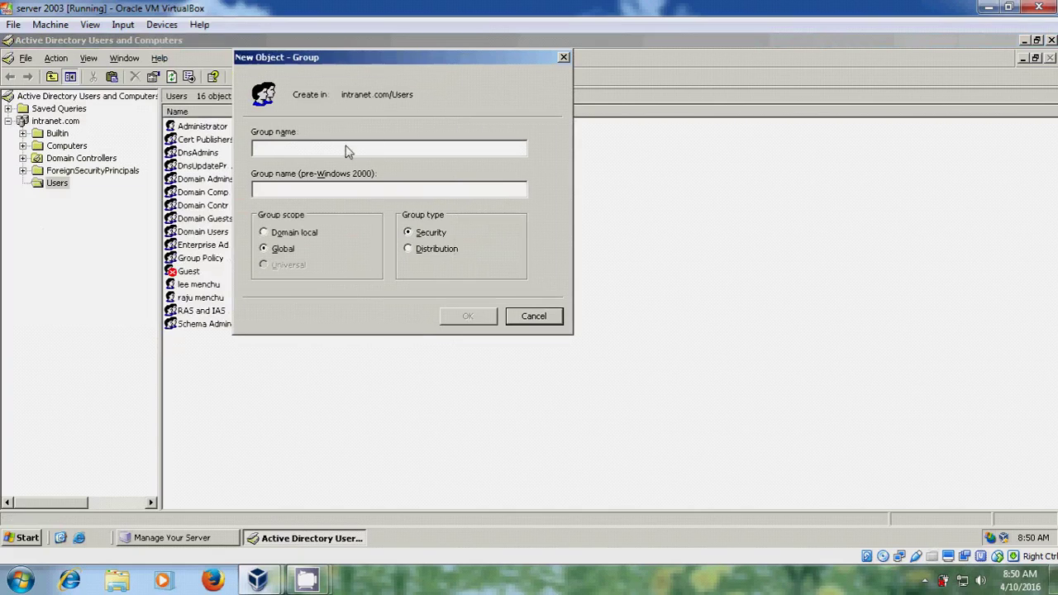
text(rese)
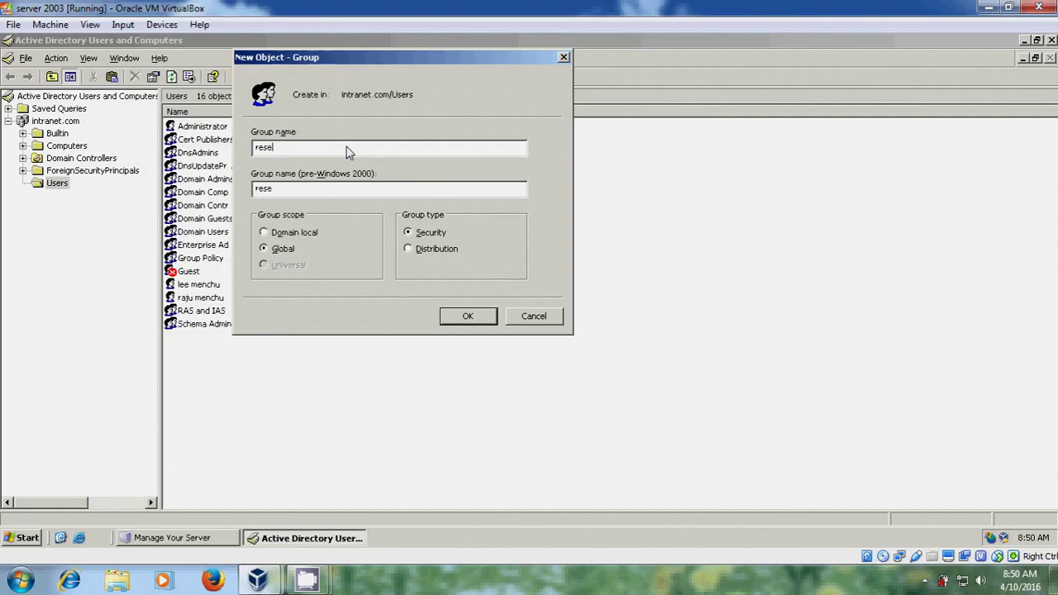
text(arch)
click(481, 322)
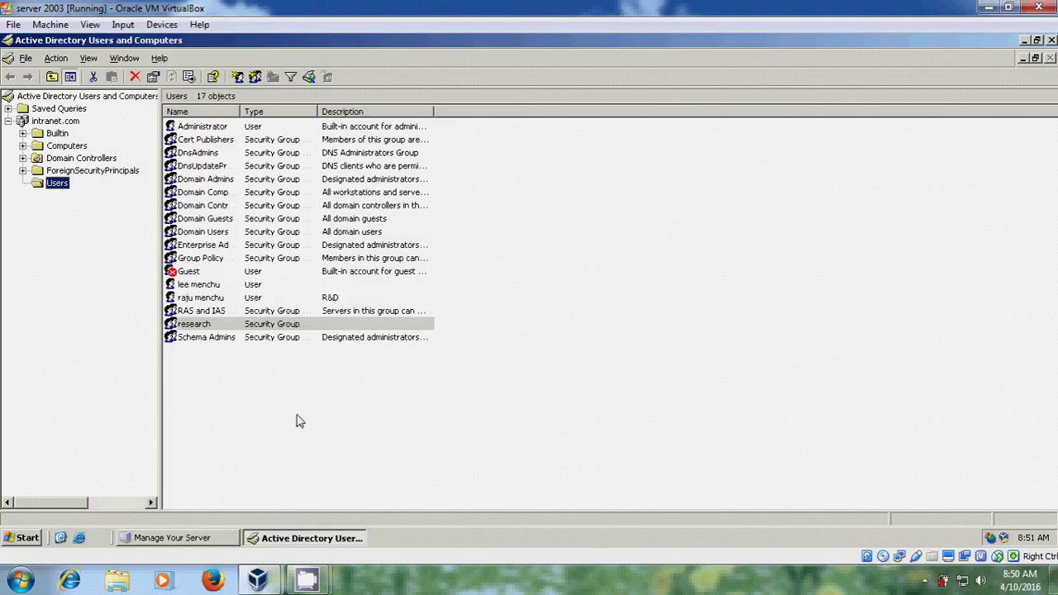
- Create the techsupport group from a command prompt with "net group /add techsupport" and close the prompt
click(28, 538)
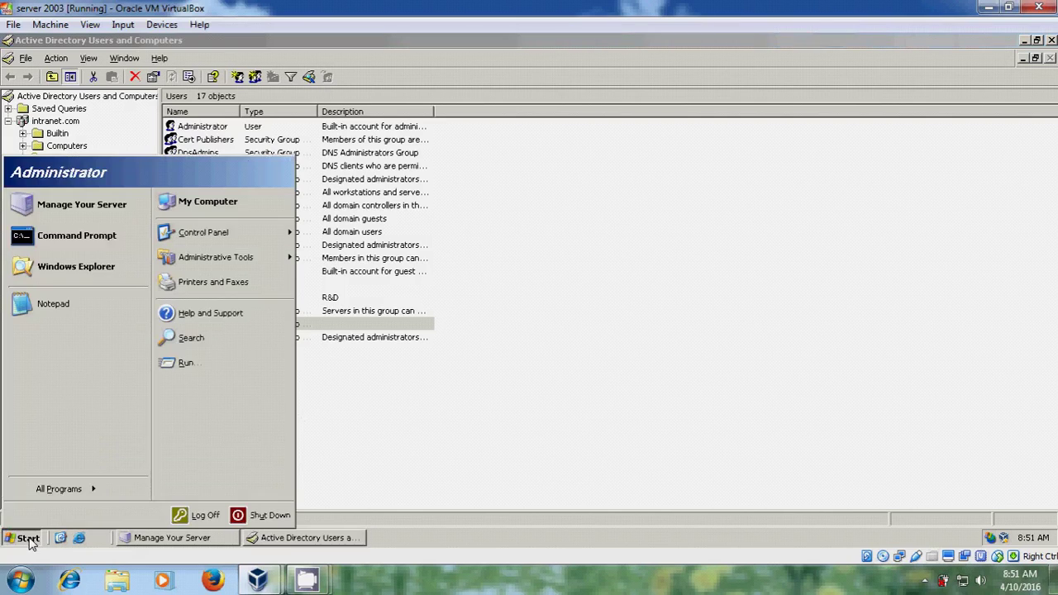
click(256, 371)
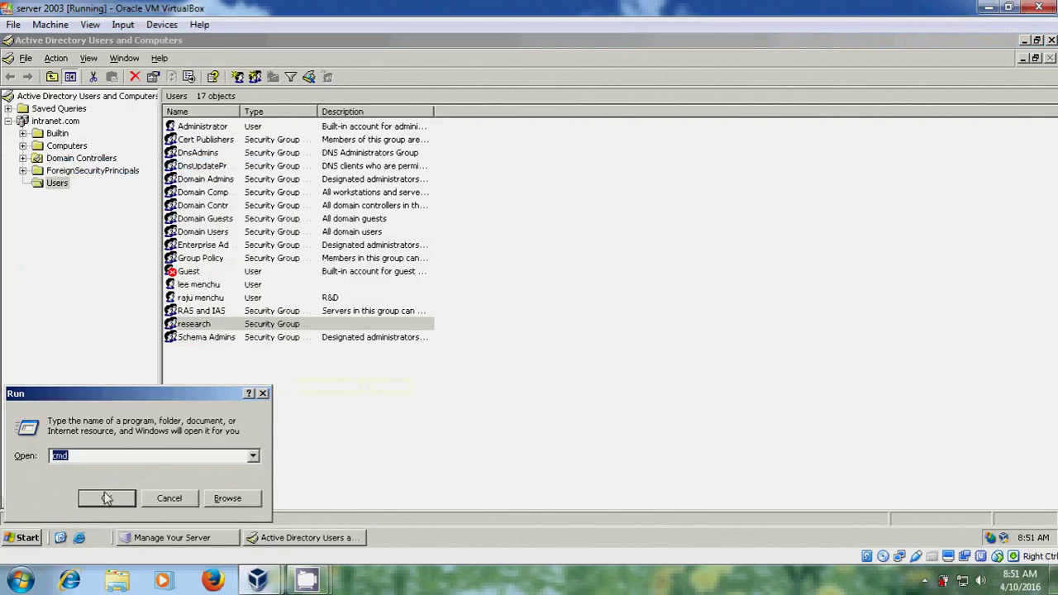
click(107, 498)
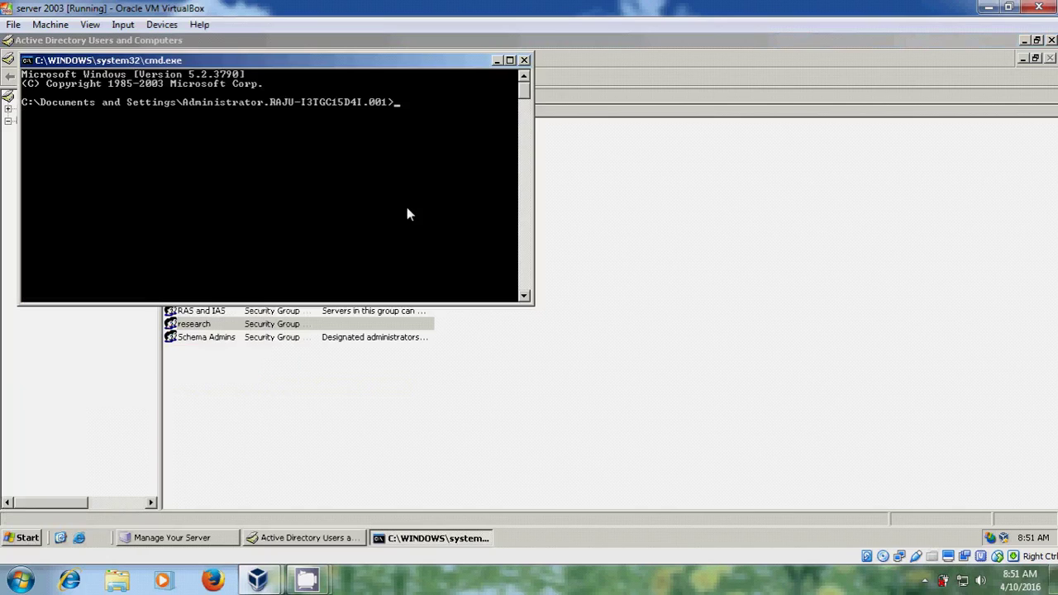
text(net group /add techsupport)
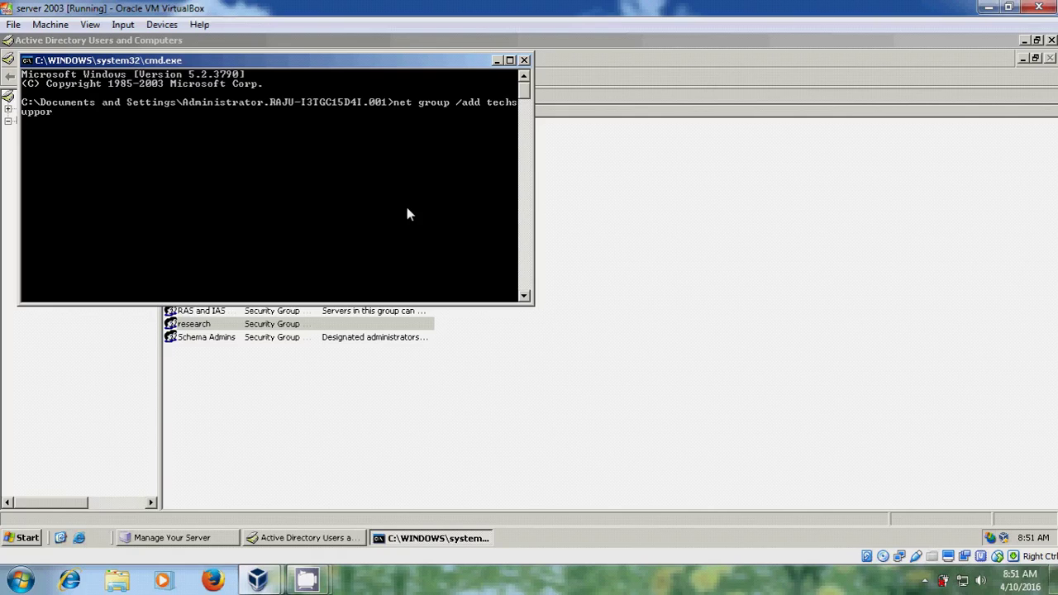
click(509, 60)
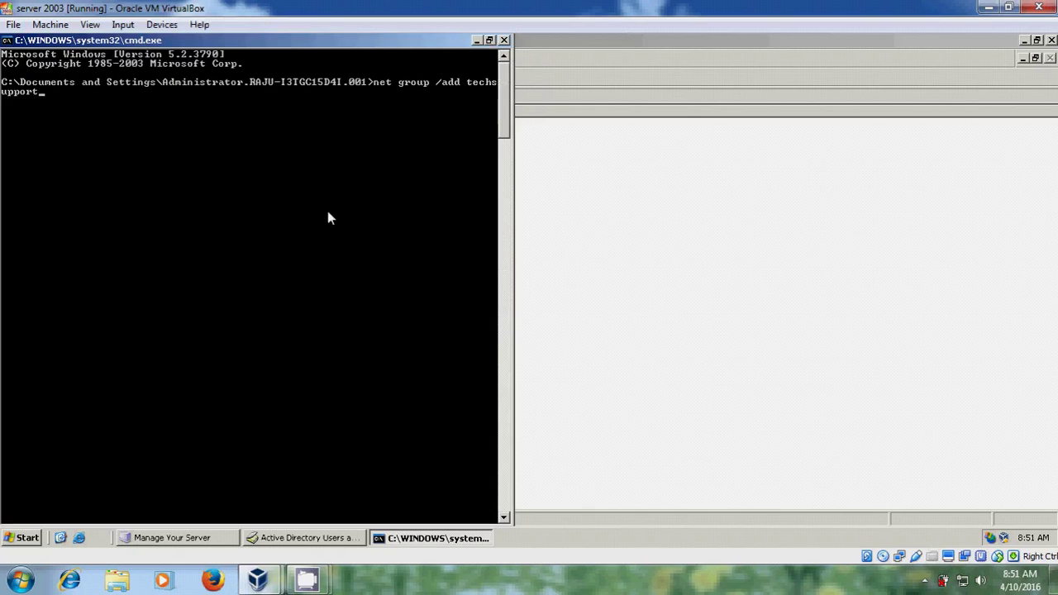
key(Return)
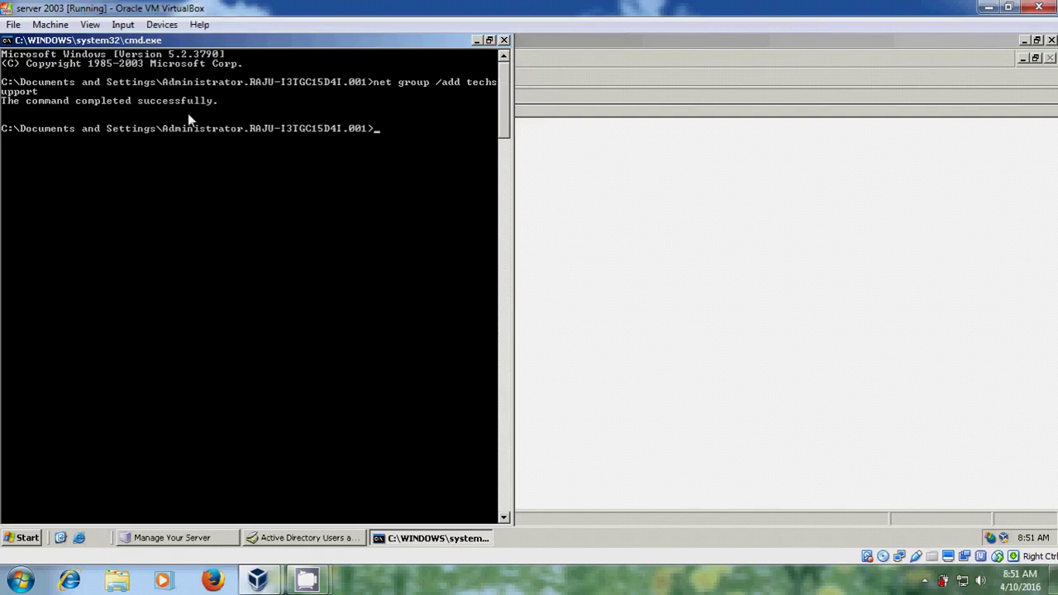
click(504, 40)
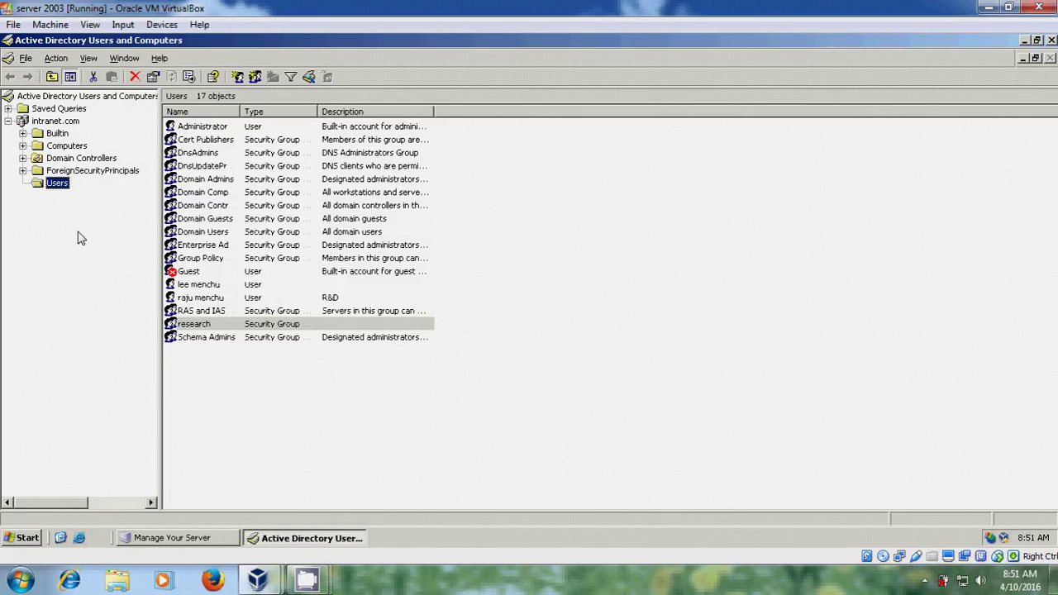
- Refresh the object list of the Users container in Active Directory Users and Computers
key(Tab)
click(231, 424)
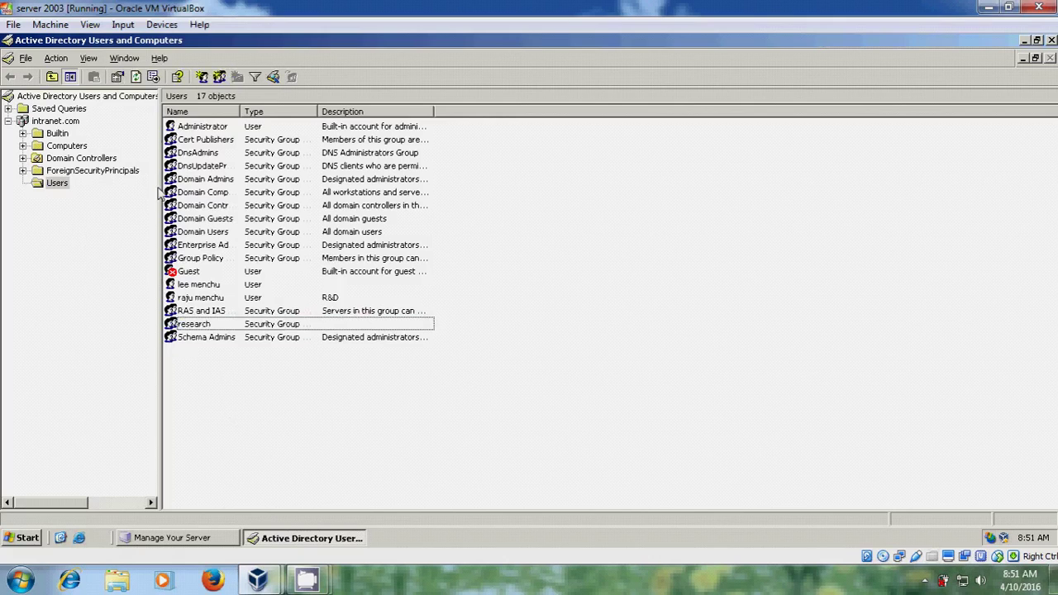
click(137, 76)
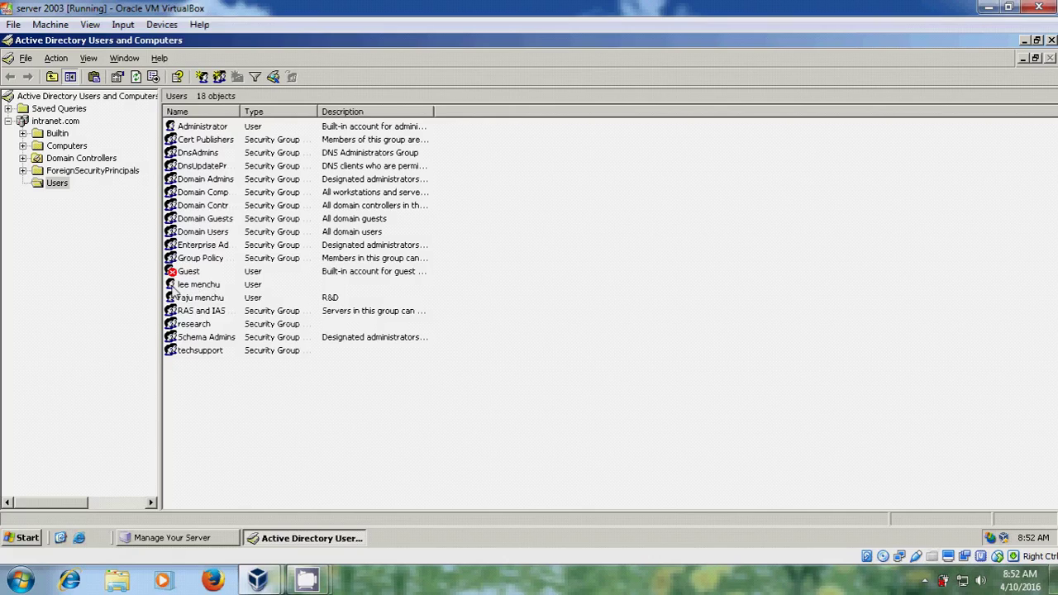
- Open the properties of the techsupport group and enter the description techpeople
right_click(210, 353)
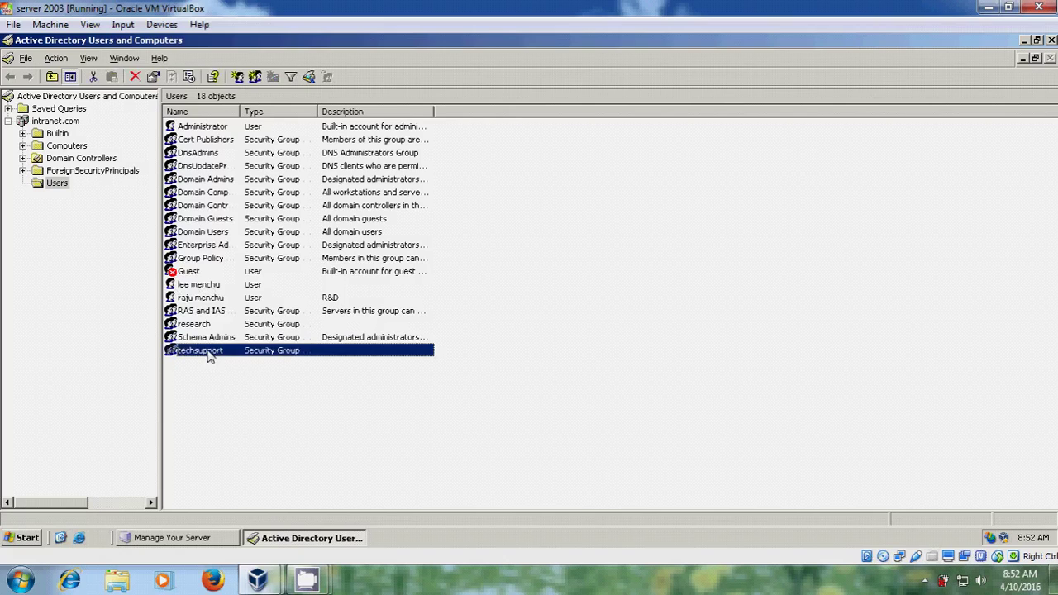
click(245, 458)
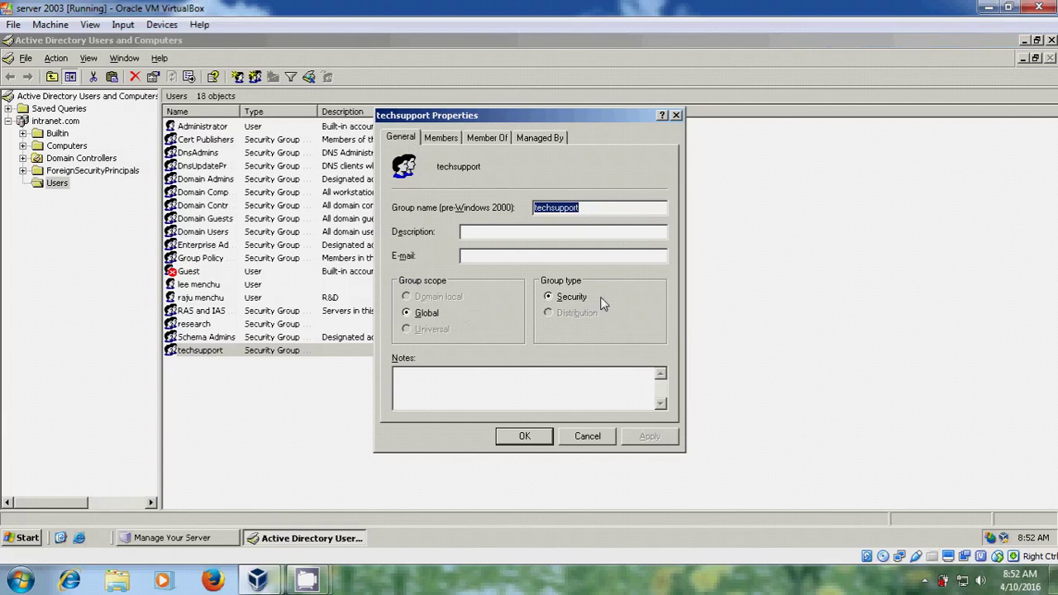
drag(535, 116, 692, 101)
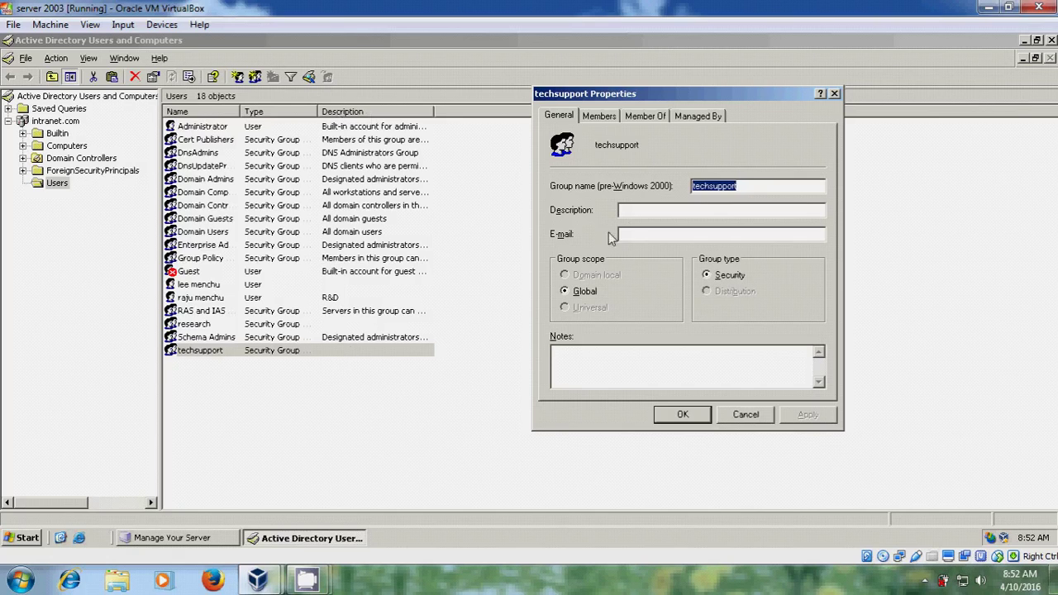
click(636, 215)
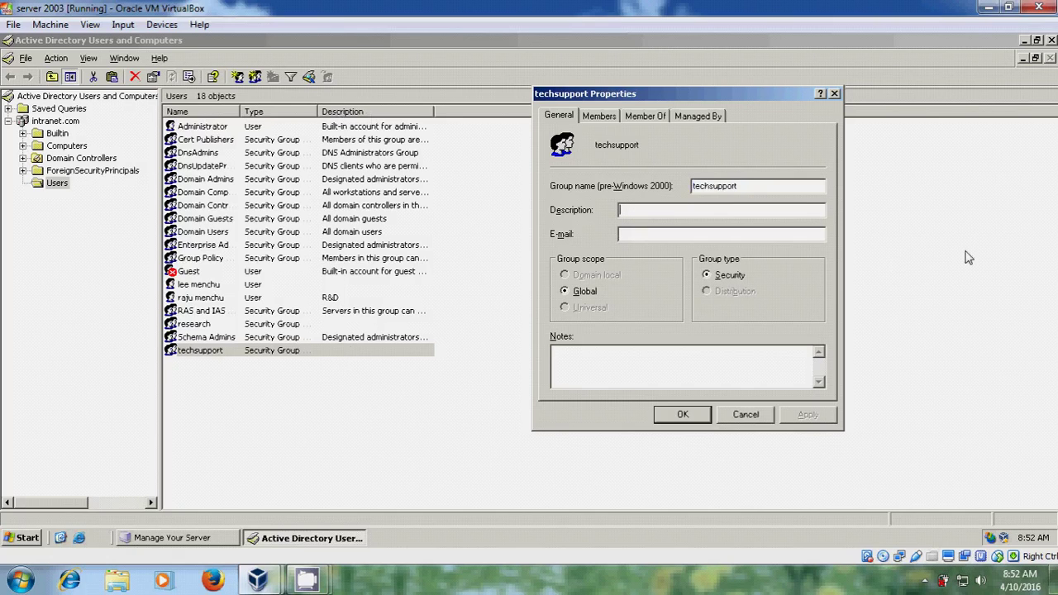
text(techpeople)
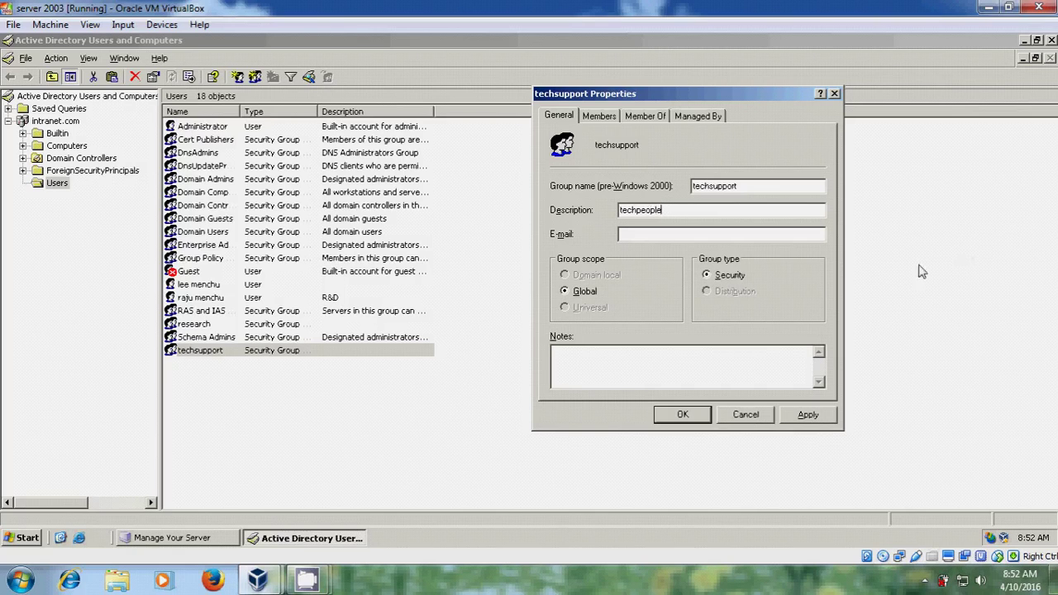
click(642, 210)
- Add the two user accounts listed directly below Guest as members of the techsupport group, checking each name against the directory
click(608, 117)
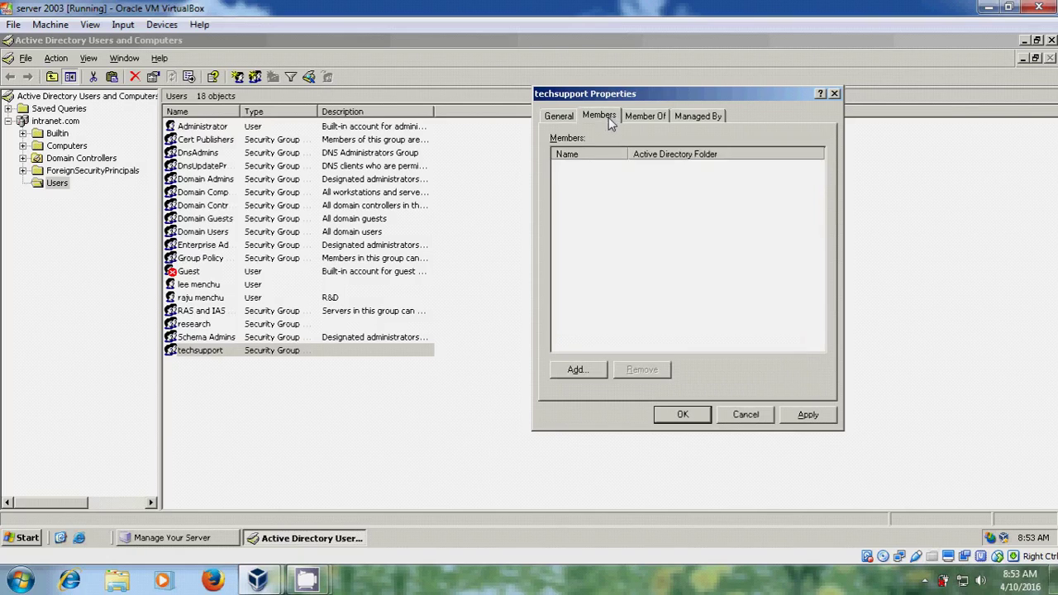
click(582, 372)
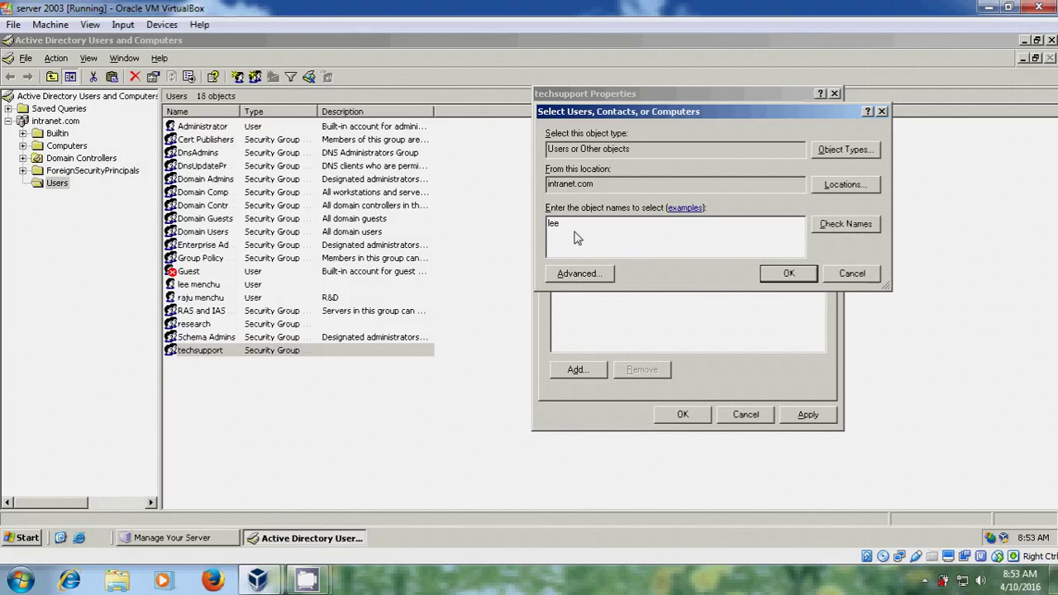
click(856, 223)
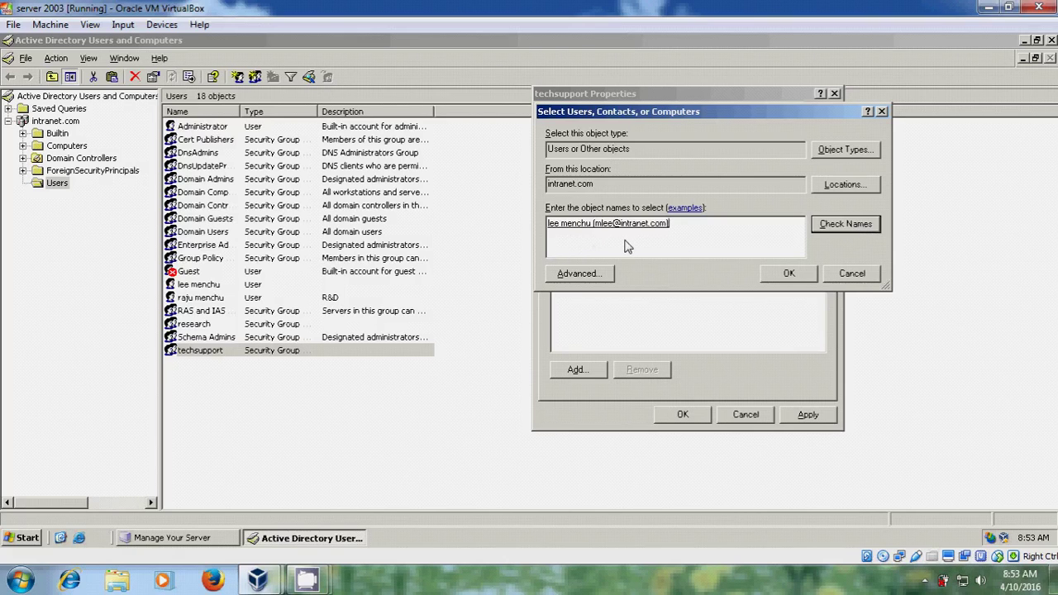
click(790, 274)
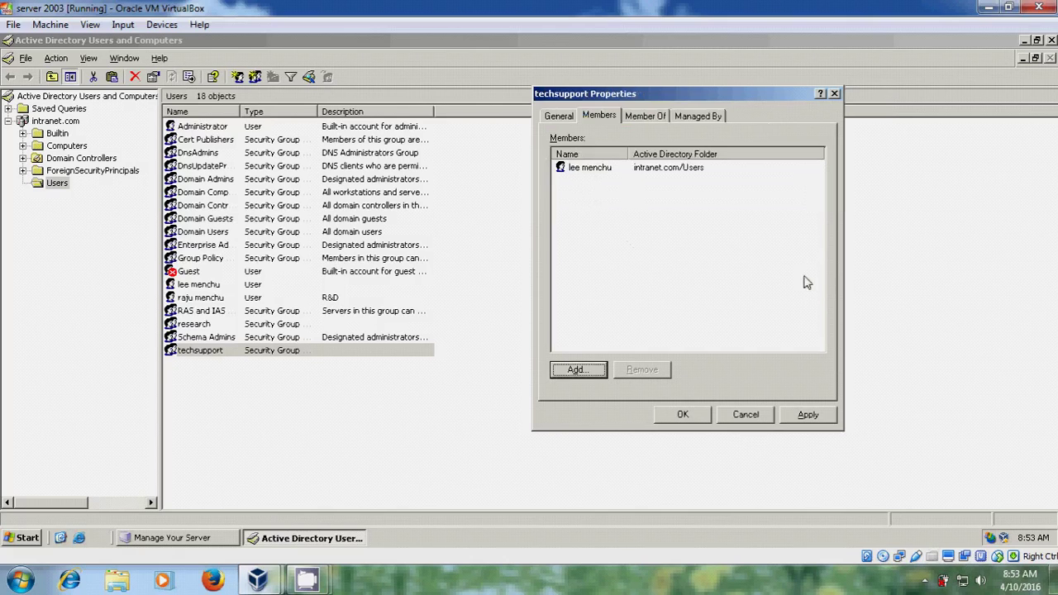
click(577, 369)
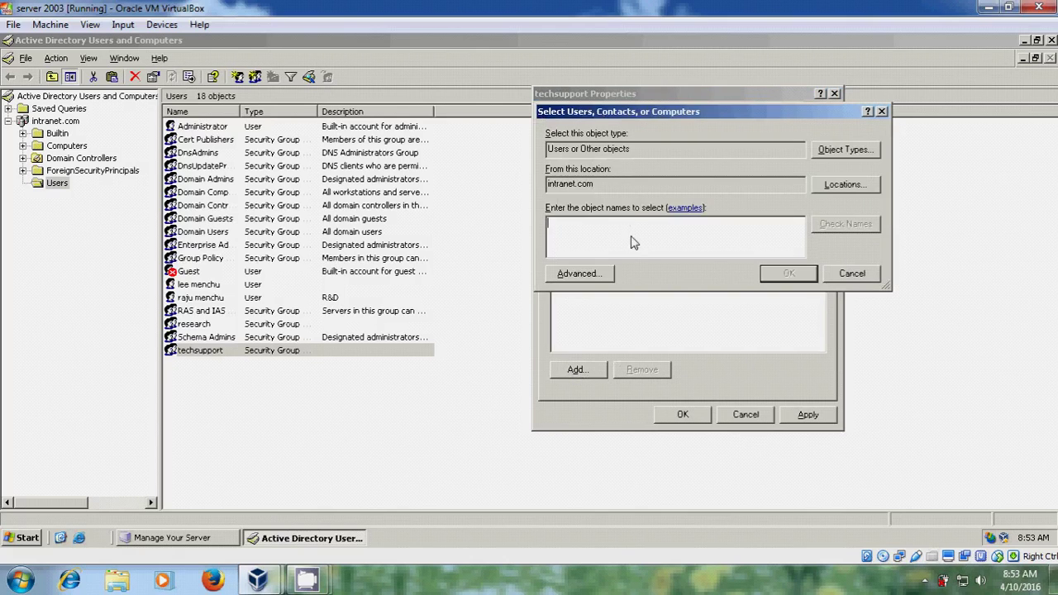
text(mra)
click(862, 228)
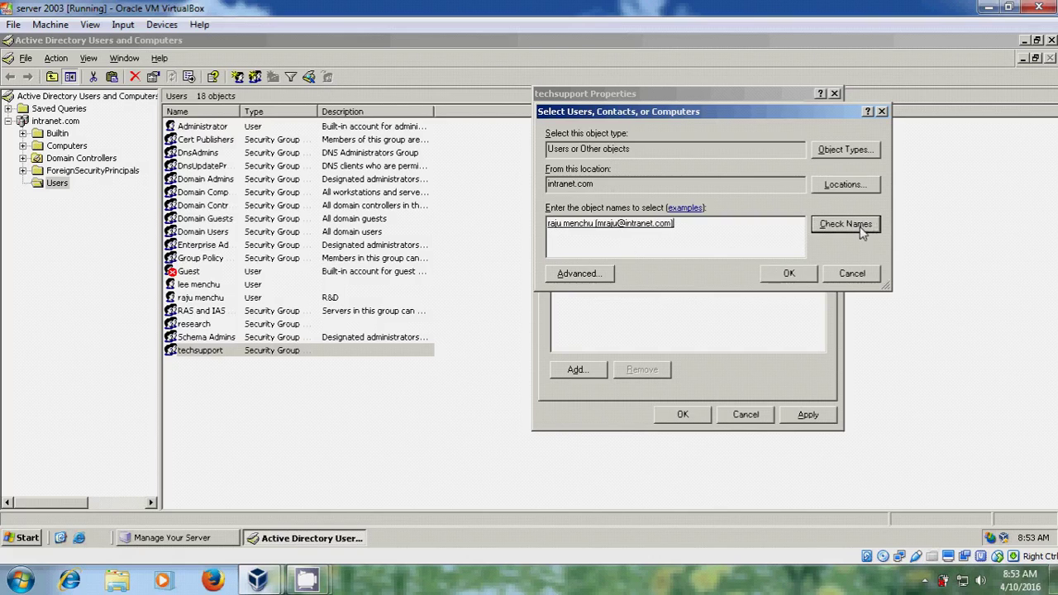
click(800, 277)
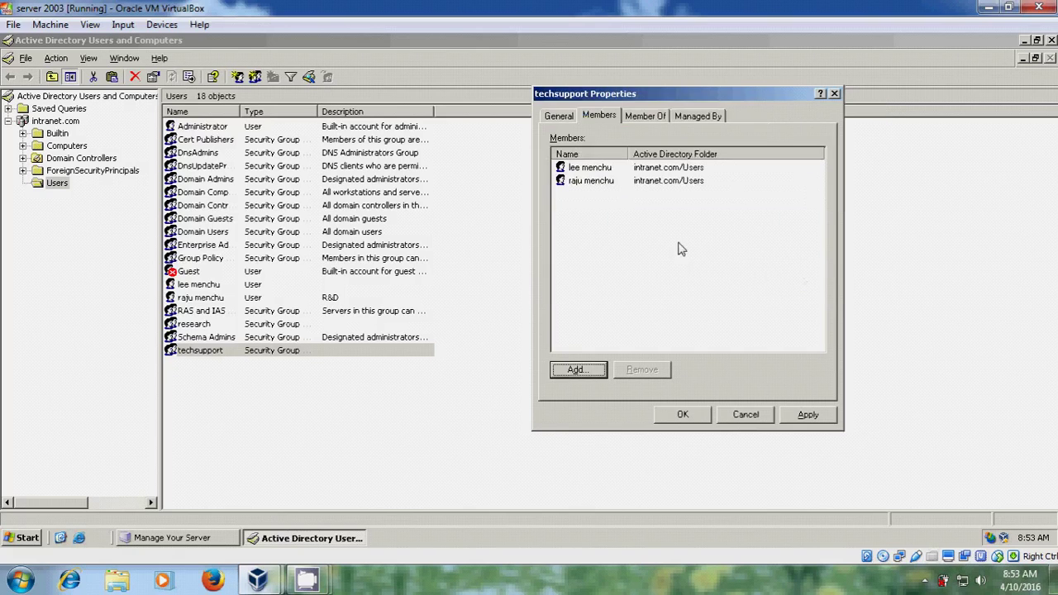
- Assign the Administrator account as manager of the techsupport group, picking it from a directory search of all users
click(649, 116)
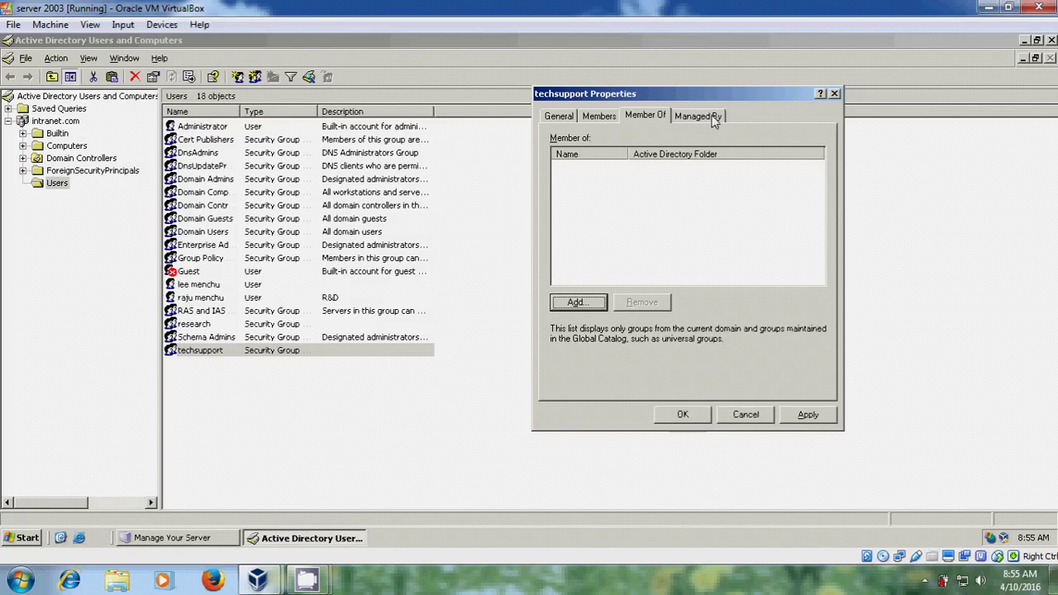
click(715, 116)
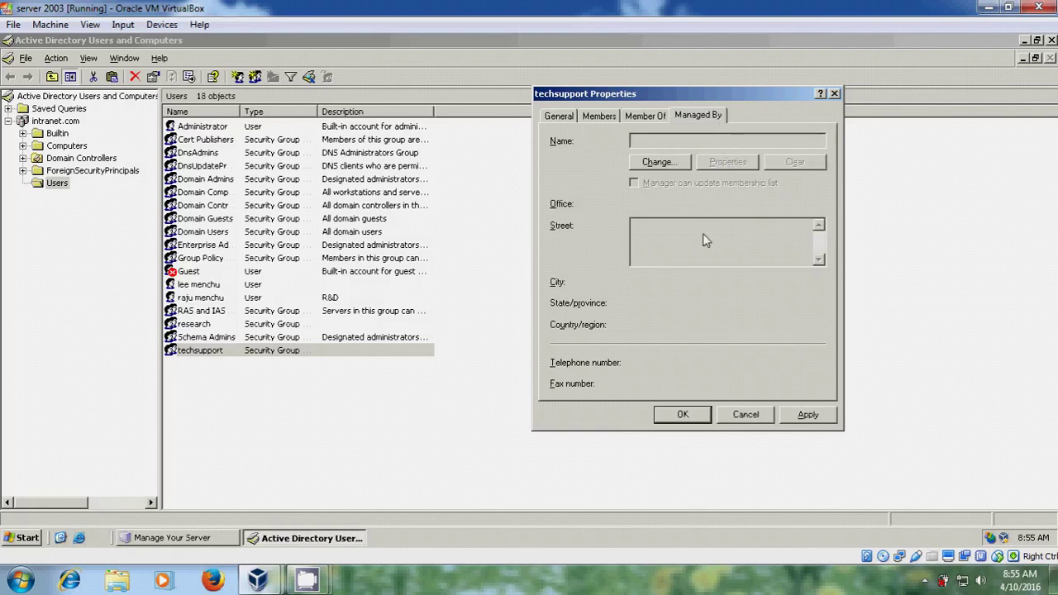
click(662, 162)
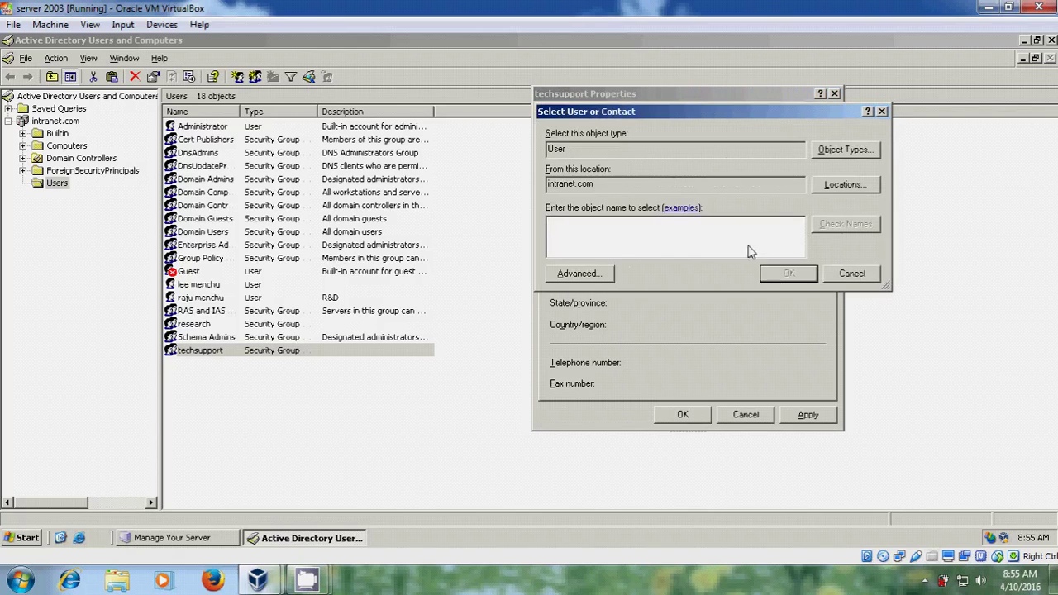
click(596, 274)
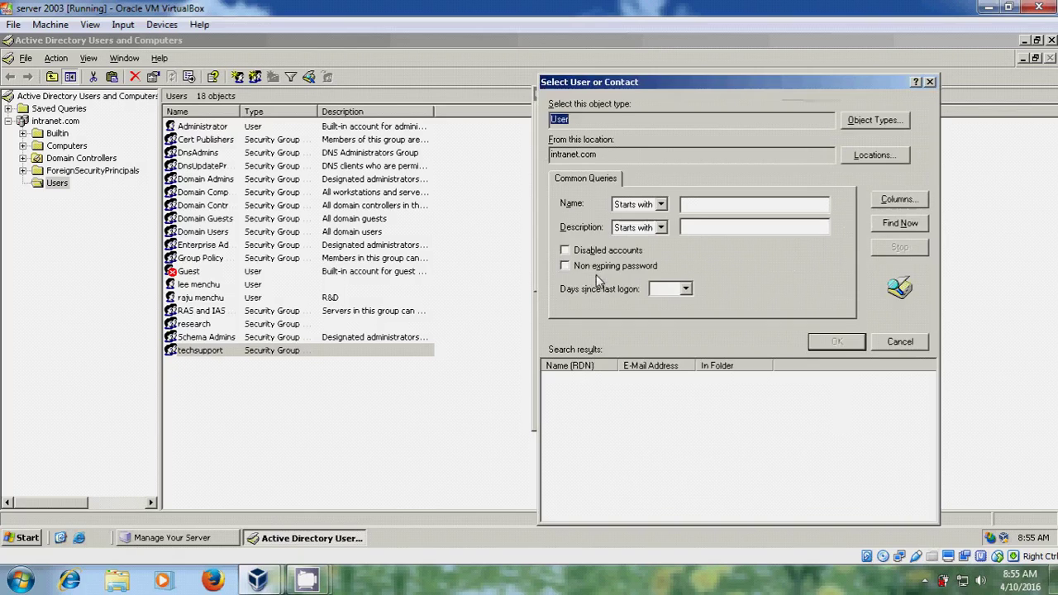
click(915, 227)
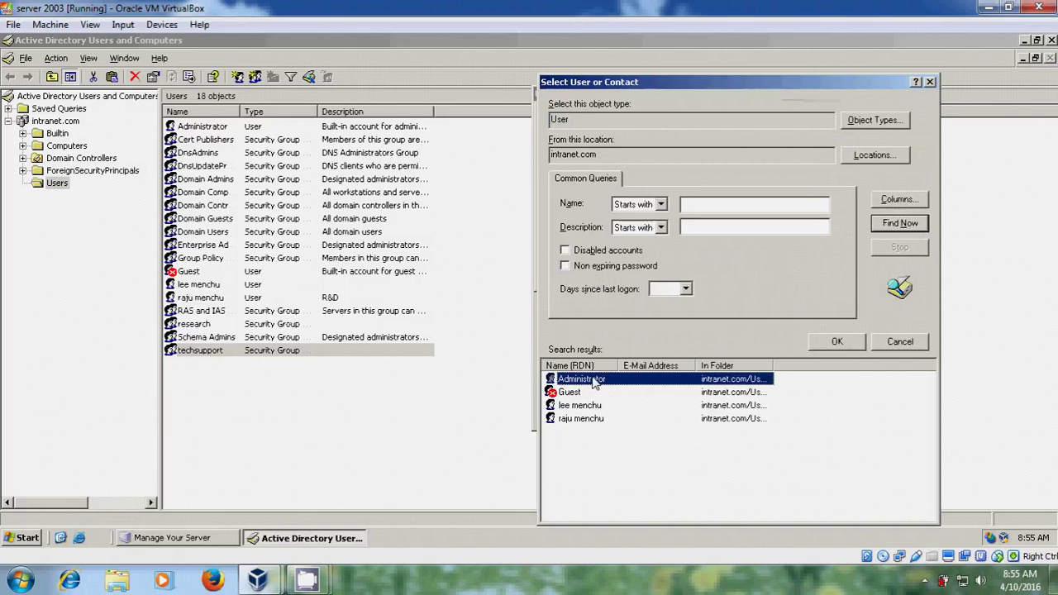
click(839, 344)
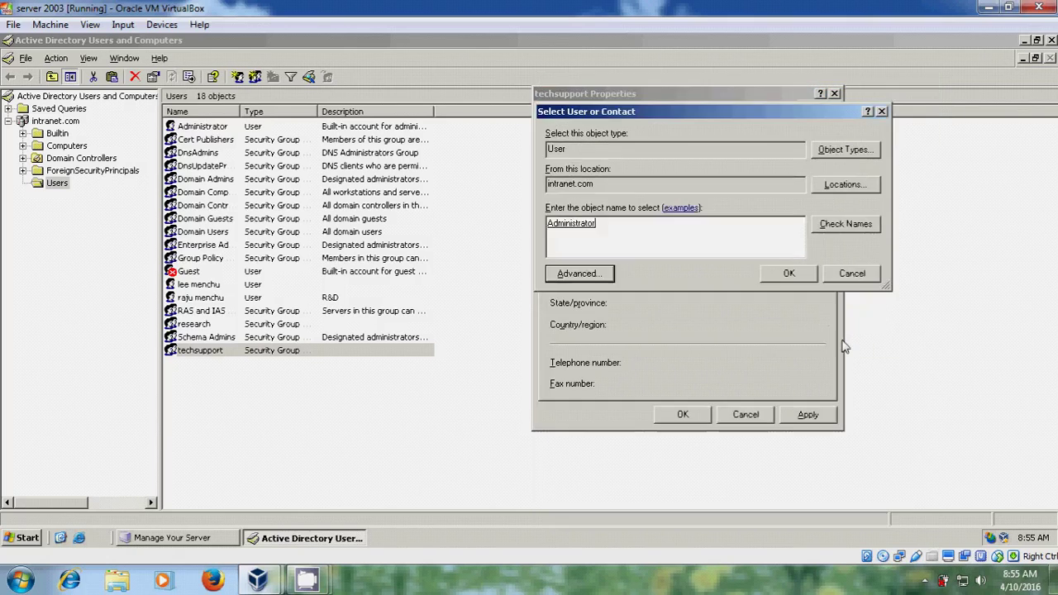
click(789, 274)
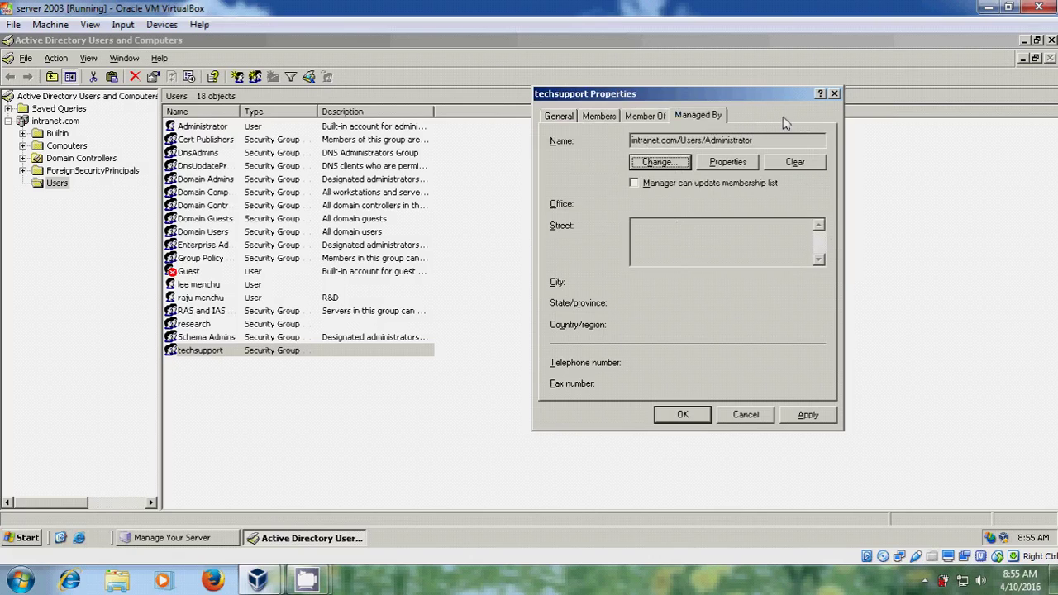
- Enable Advanced Features for the console, and apply and close the techsupport group's properties
click(89, 59)
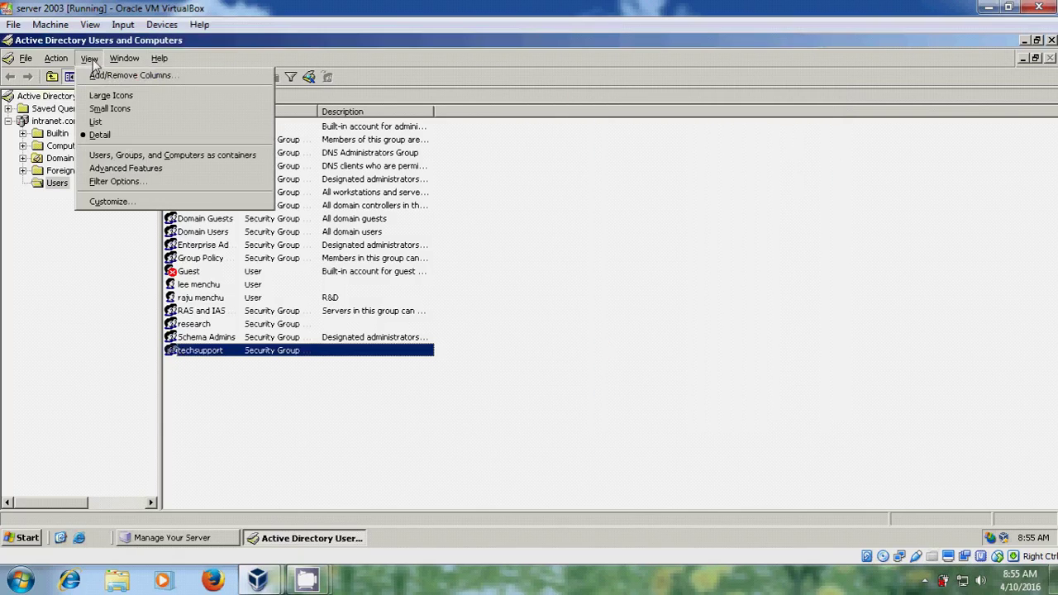
click(188, 169)
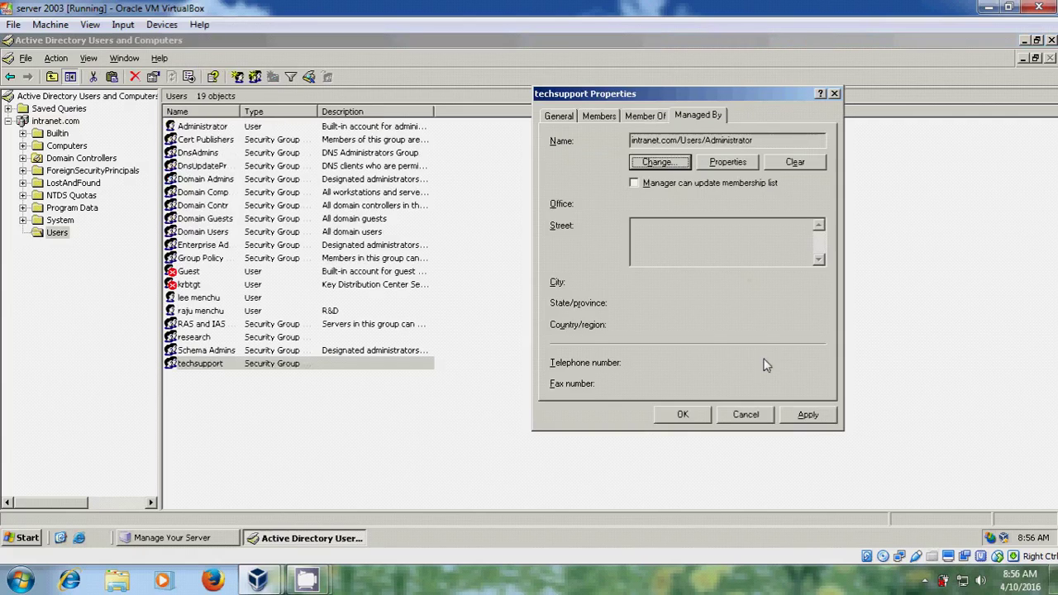
click(823, 418)
click(696, 419)
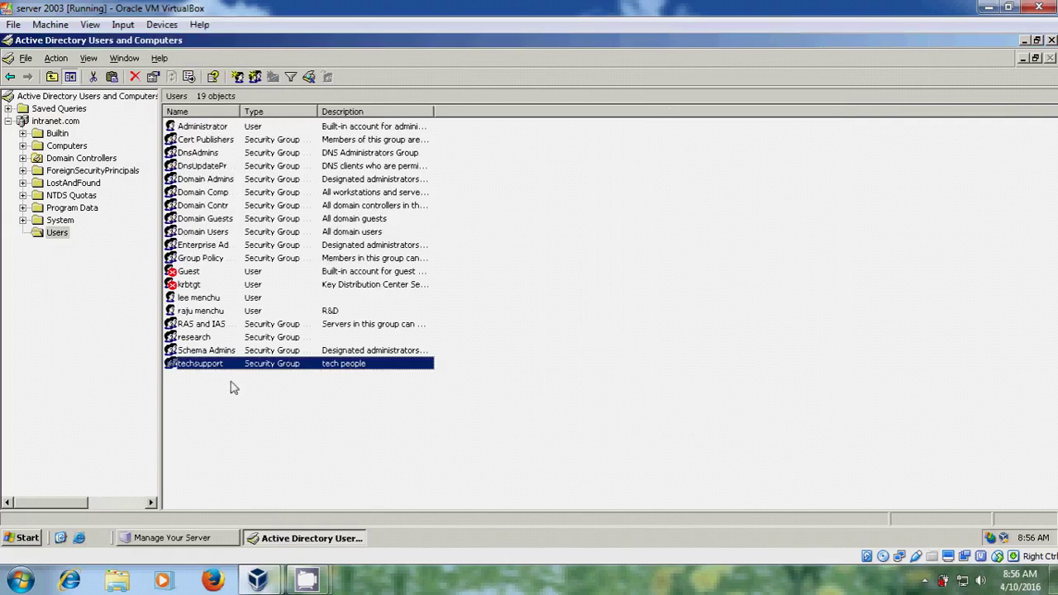
- Reopen the techsupport group's properties and examine its security permissions and object information
right_click(211, 366)
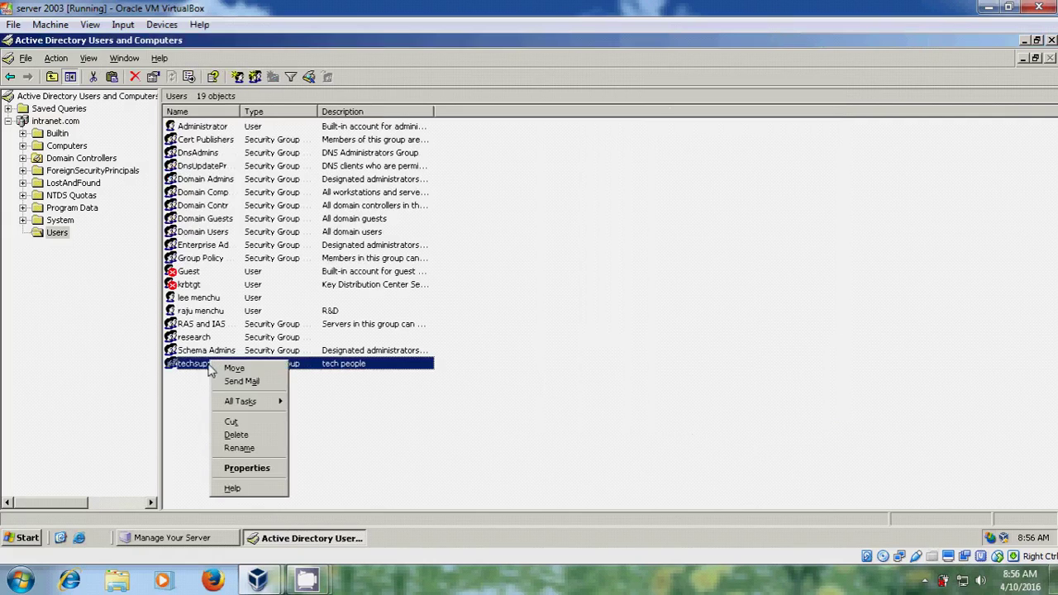
click(273, 467)
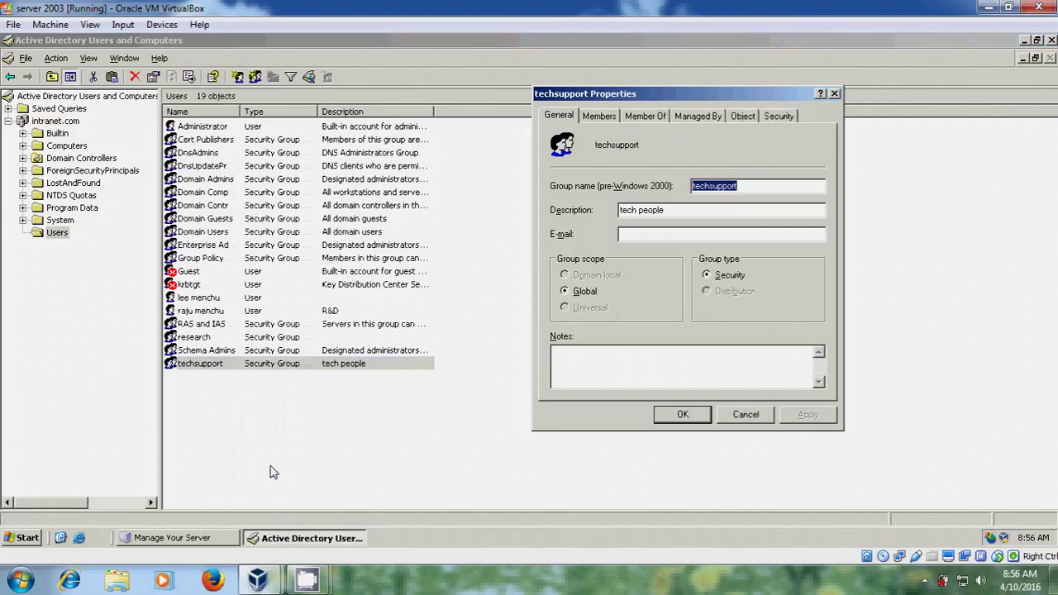
click(782, 119)
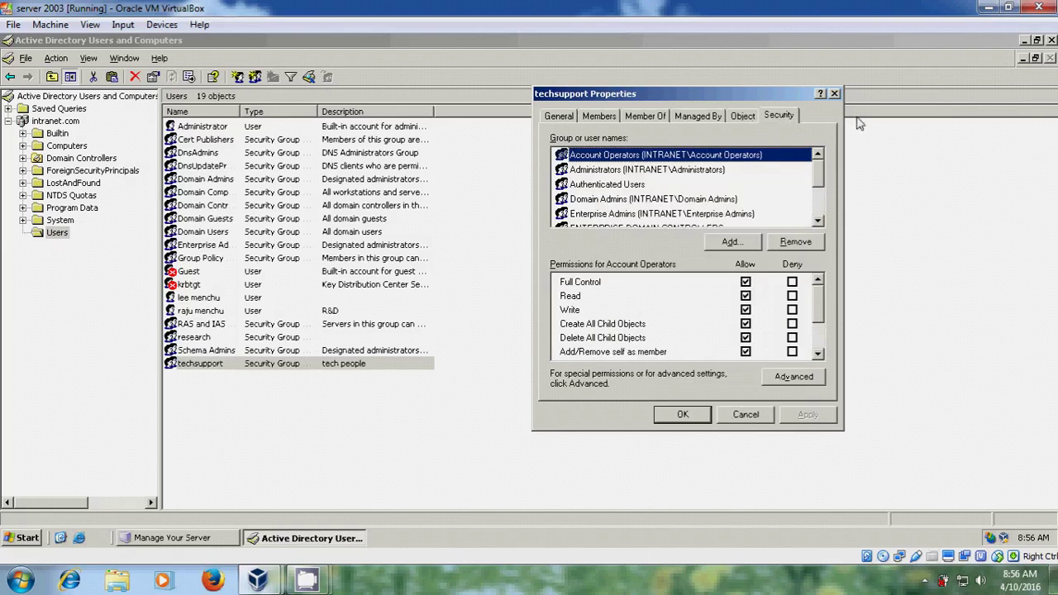
click(744, 116)
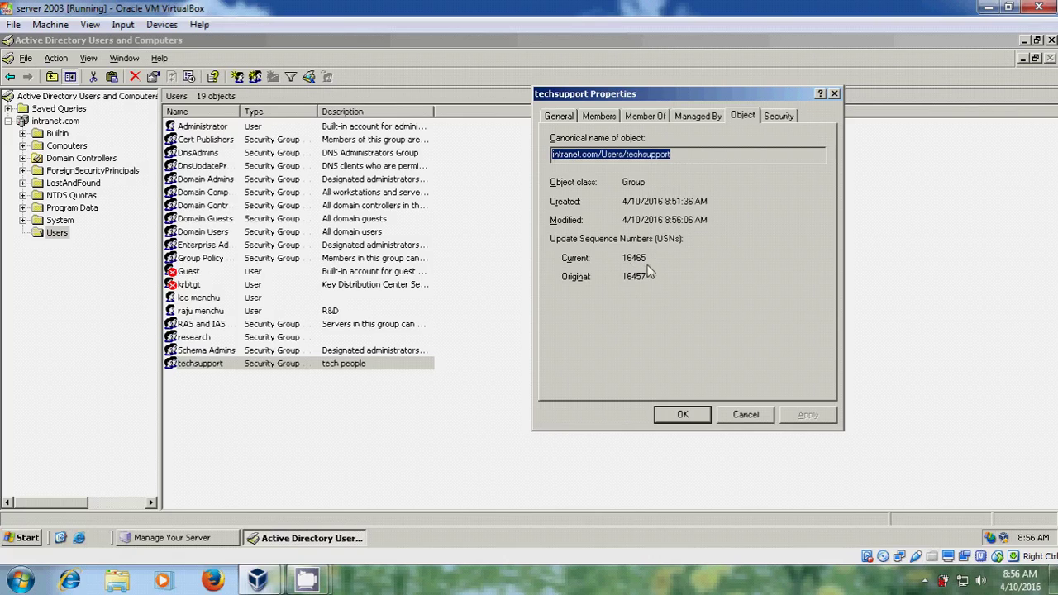
click(695, 413)
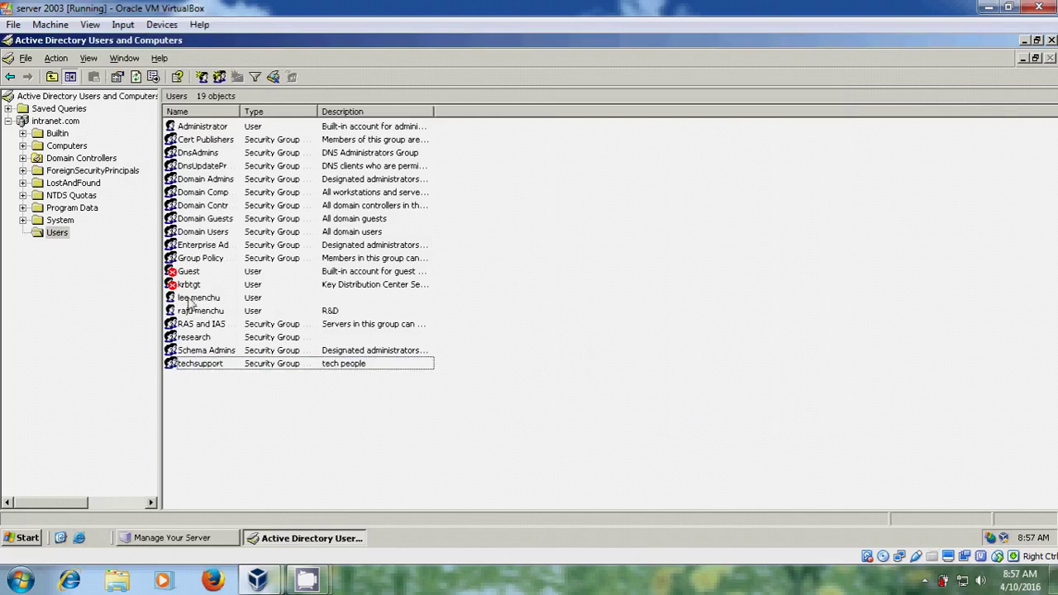
- Check the group memberships of the user account listed directly below krbtgt, close its properties and minimize the virtual machine window
click(213, 299)
right_click(215, 303)
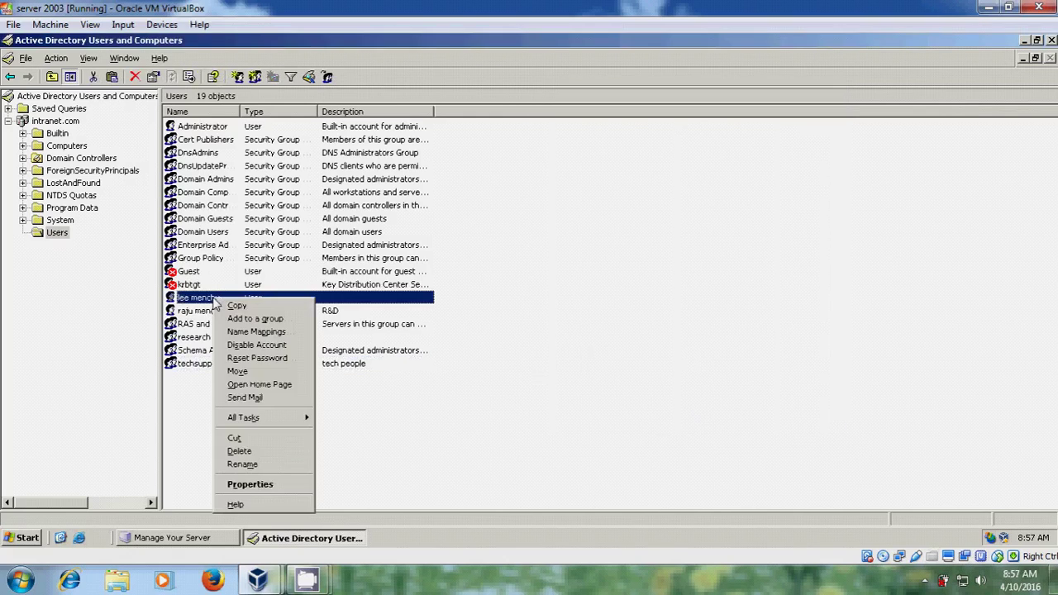
click(275, 487)
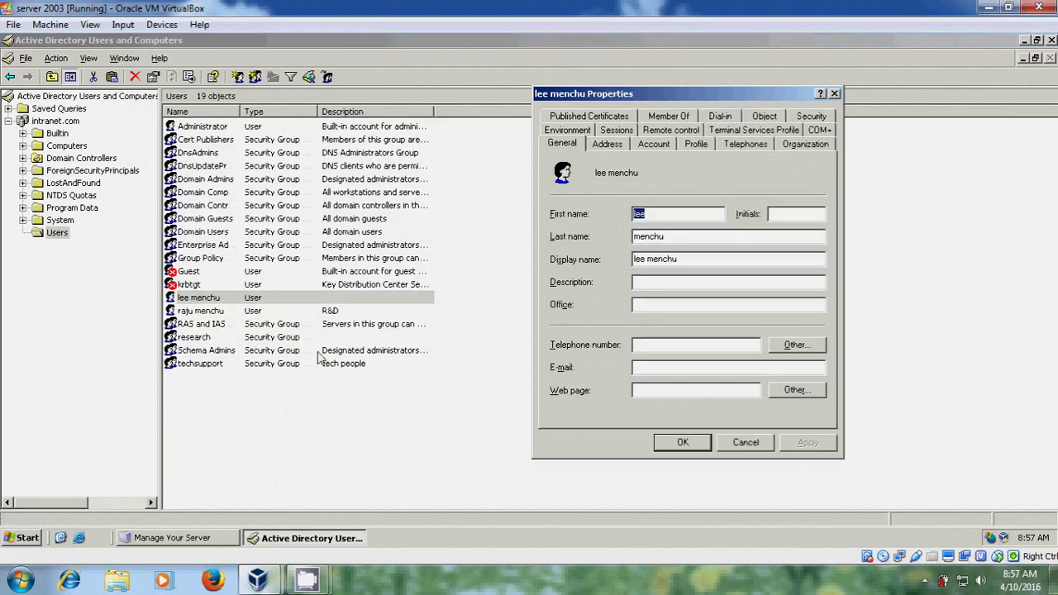
click(668, 116)
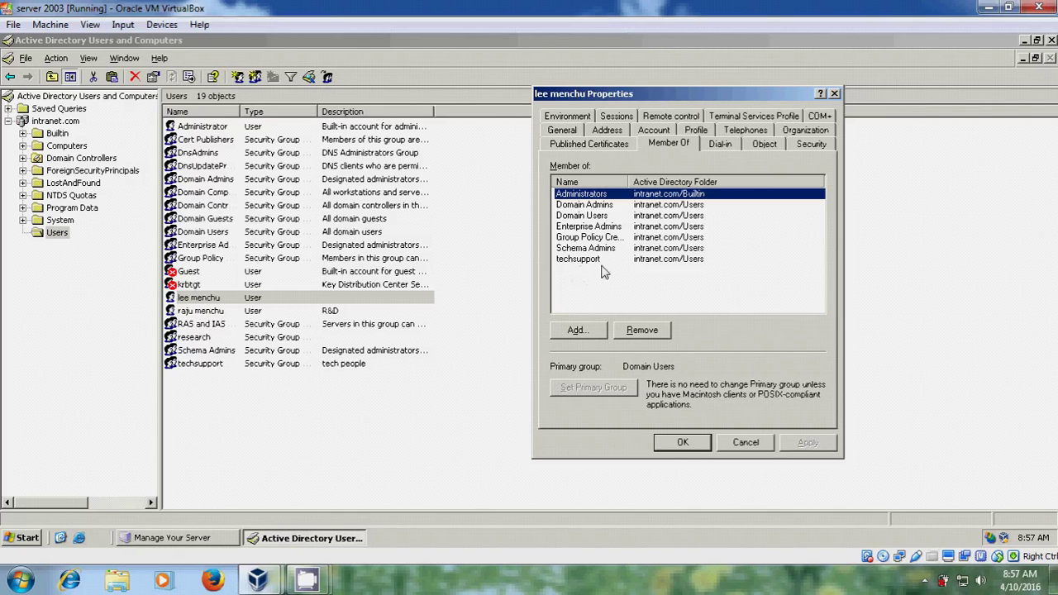
click(700, 446)
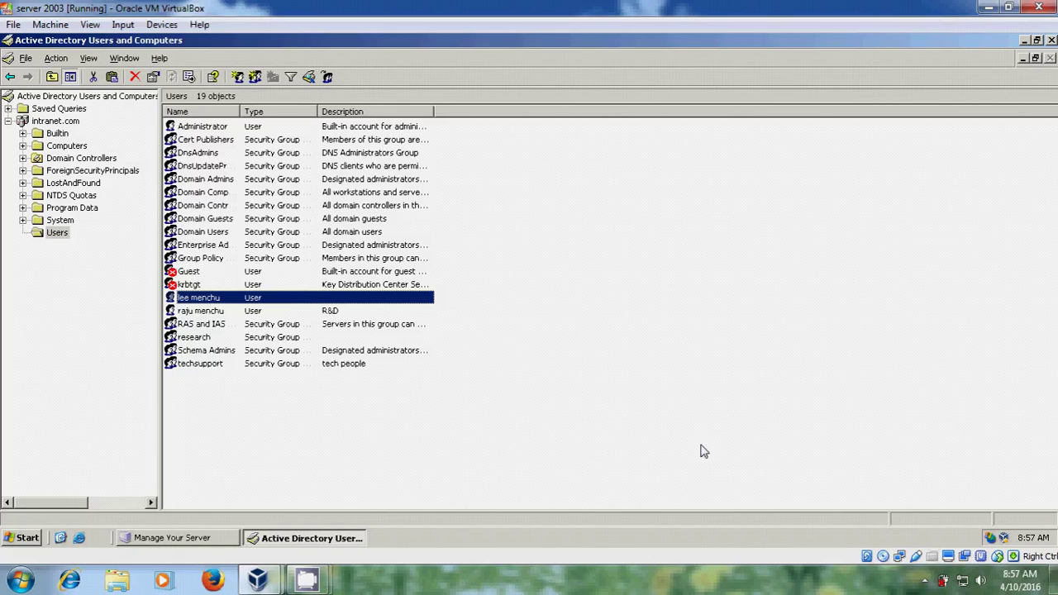
click(988, 8)
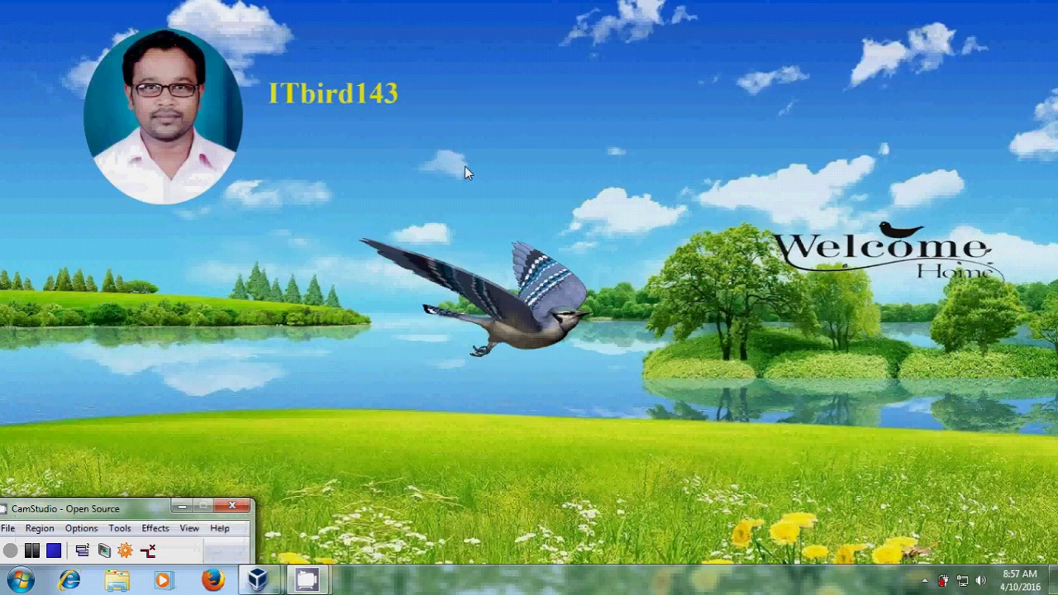